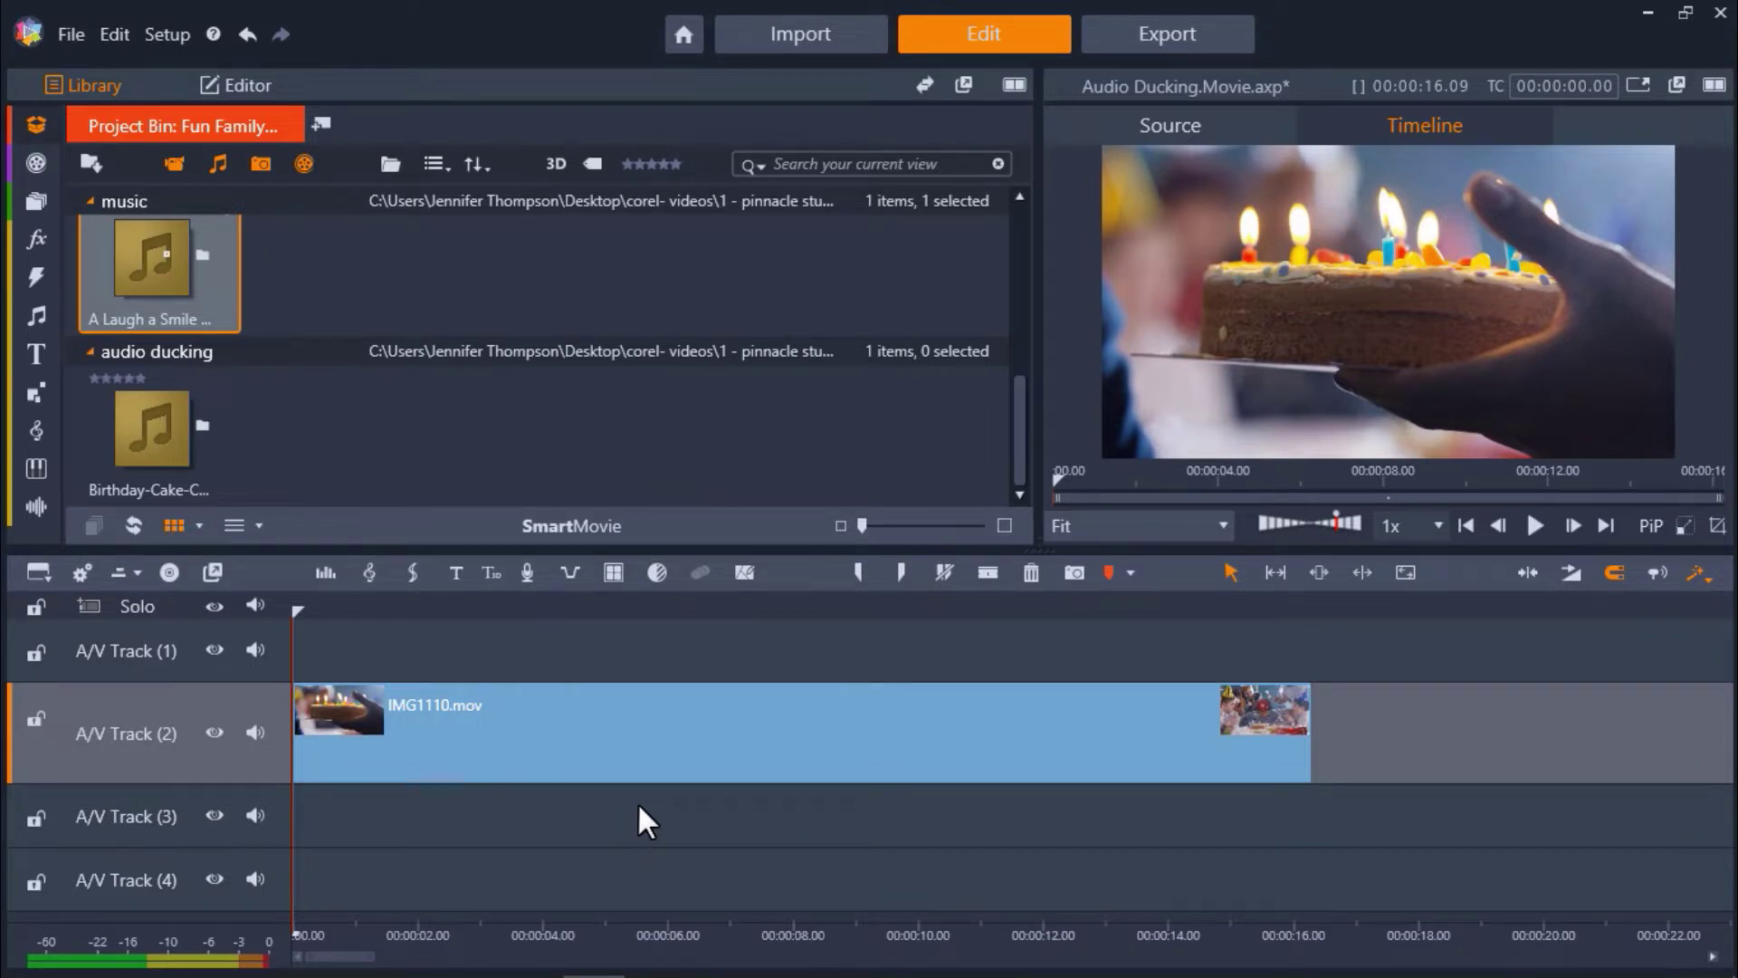
Place Birthday-Cake-Commercial-Voiceover.mp3 on Track 3 at about 2 s and A Laugh a Smile at Track 4's start
left_click(626, 751)
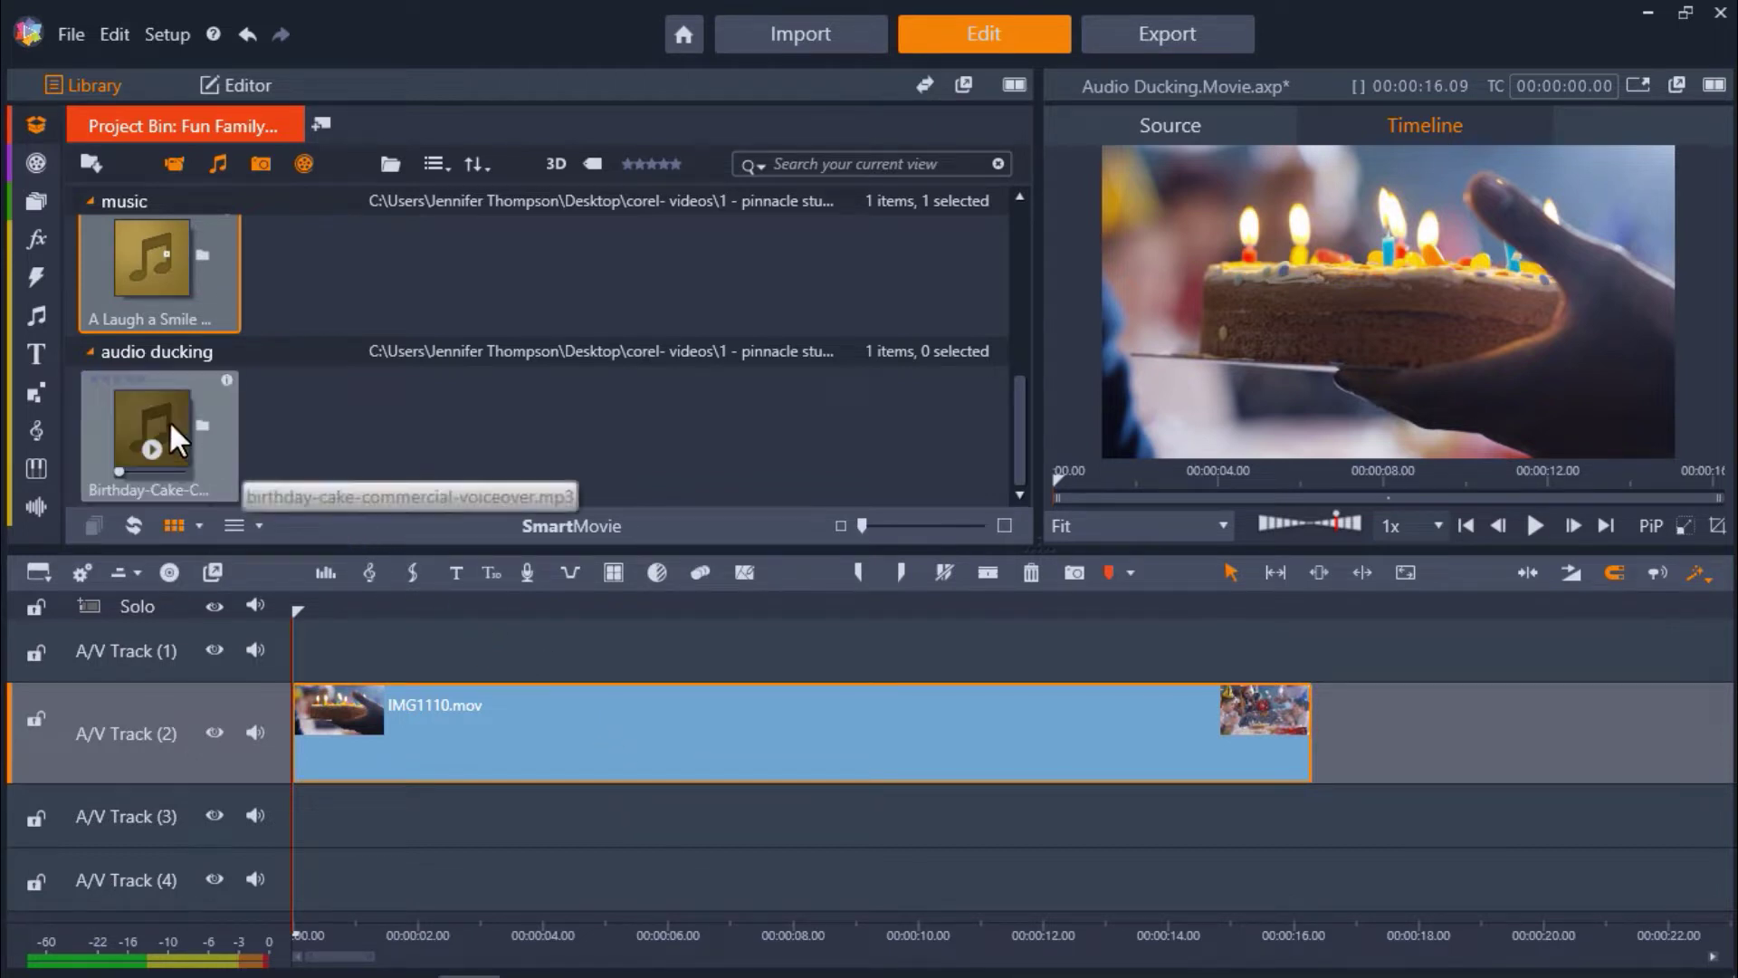
mouse_move(168, 419)
left_mouse_down()
mouse_move(307, 592)
mouse_move(427, 822)
left_mouse_up()
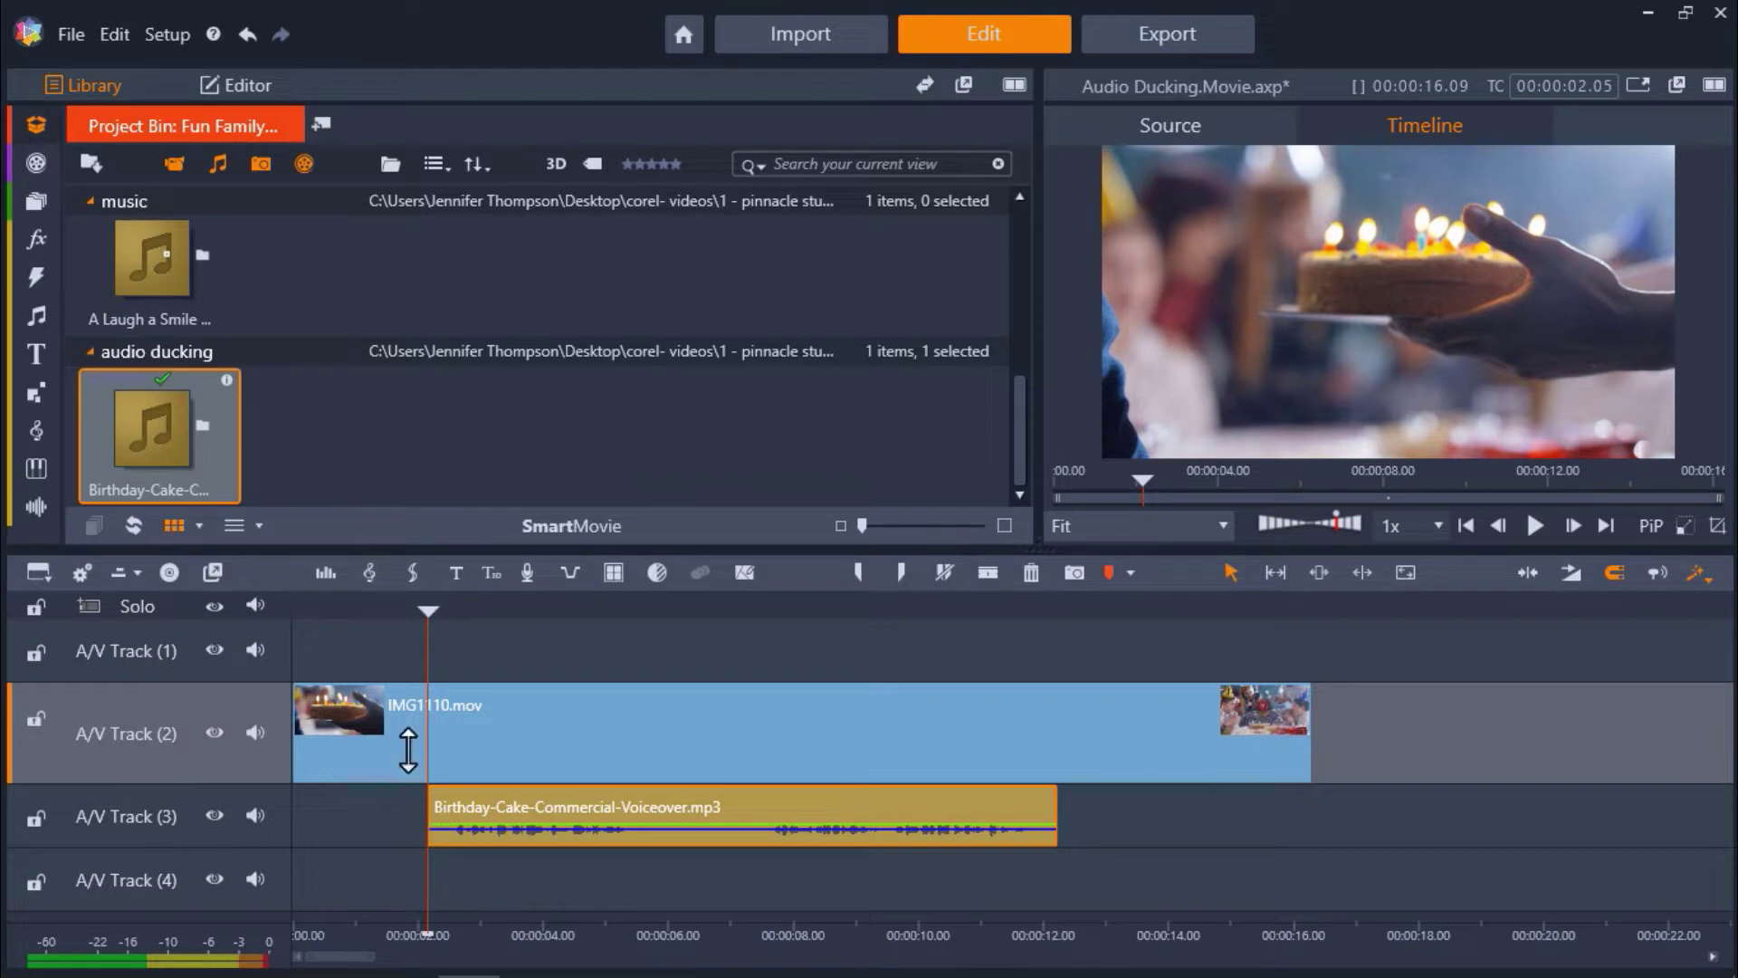
mouse_move(152, 269)
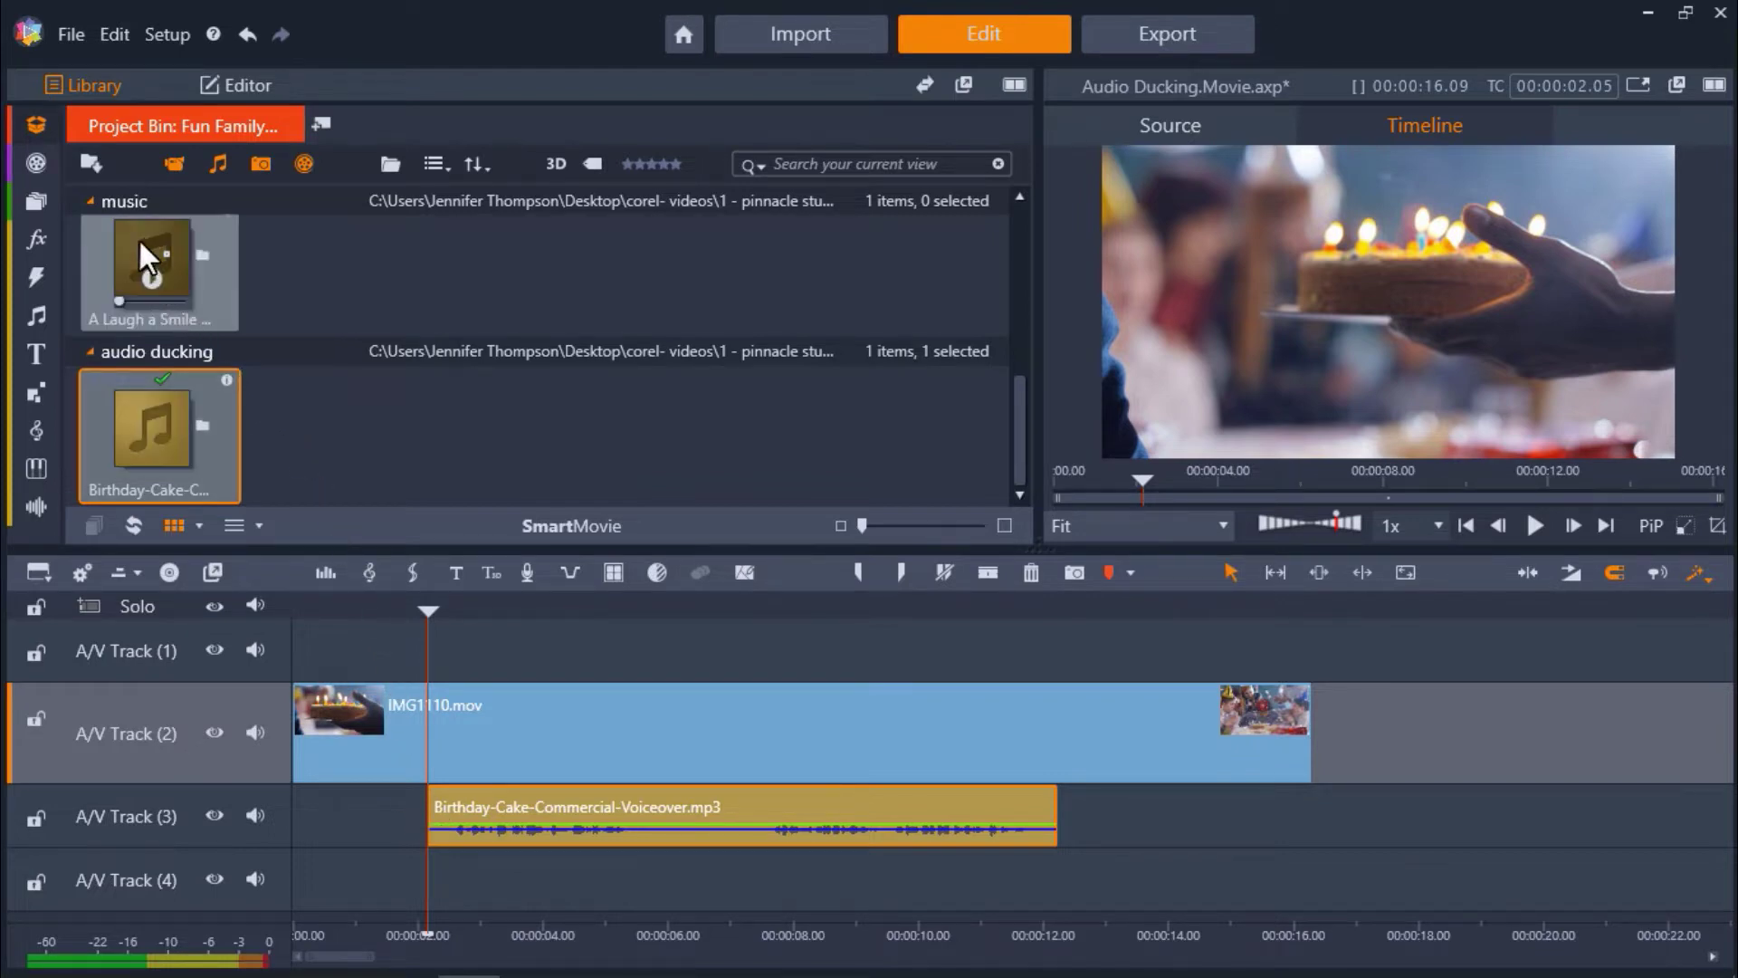
left_click_drag(139, 238, 302, 885)
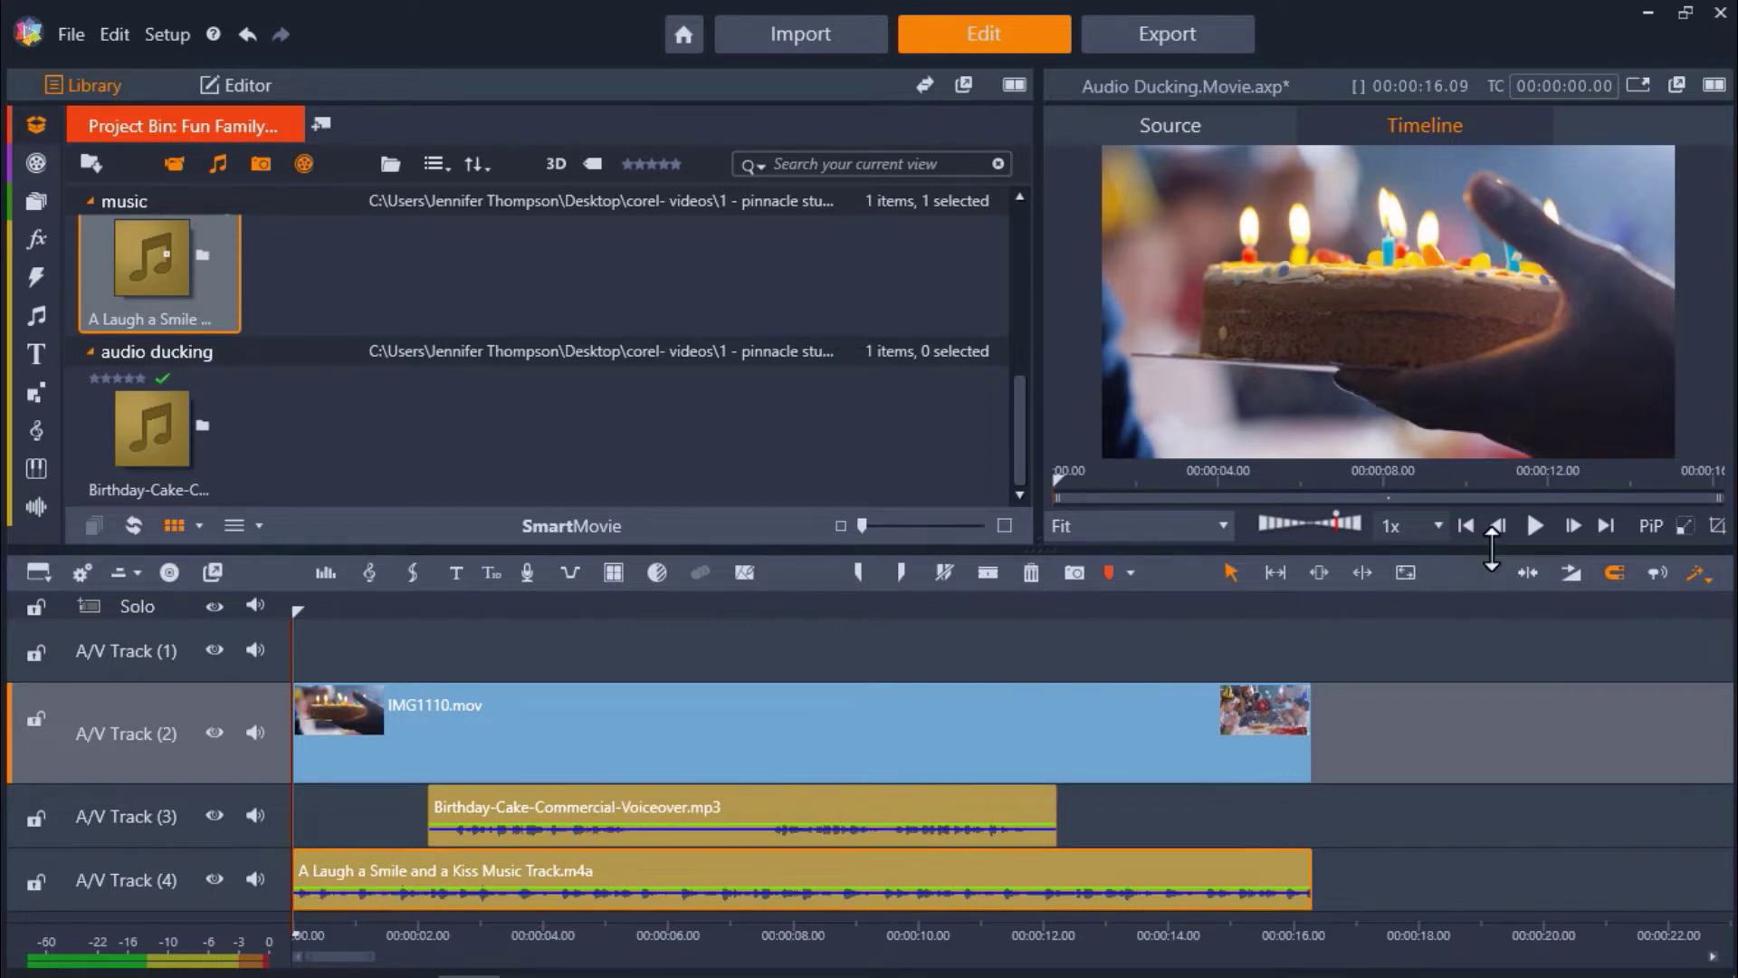
Play the timeline preview and pause it at about 00:00:05.16
left_click(1533, 529)
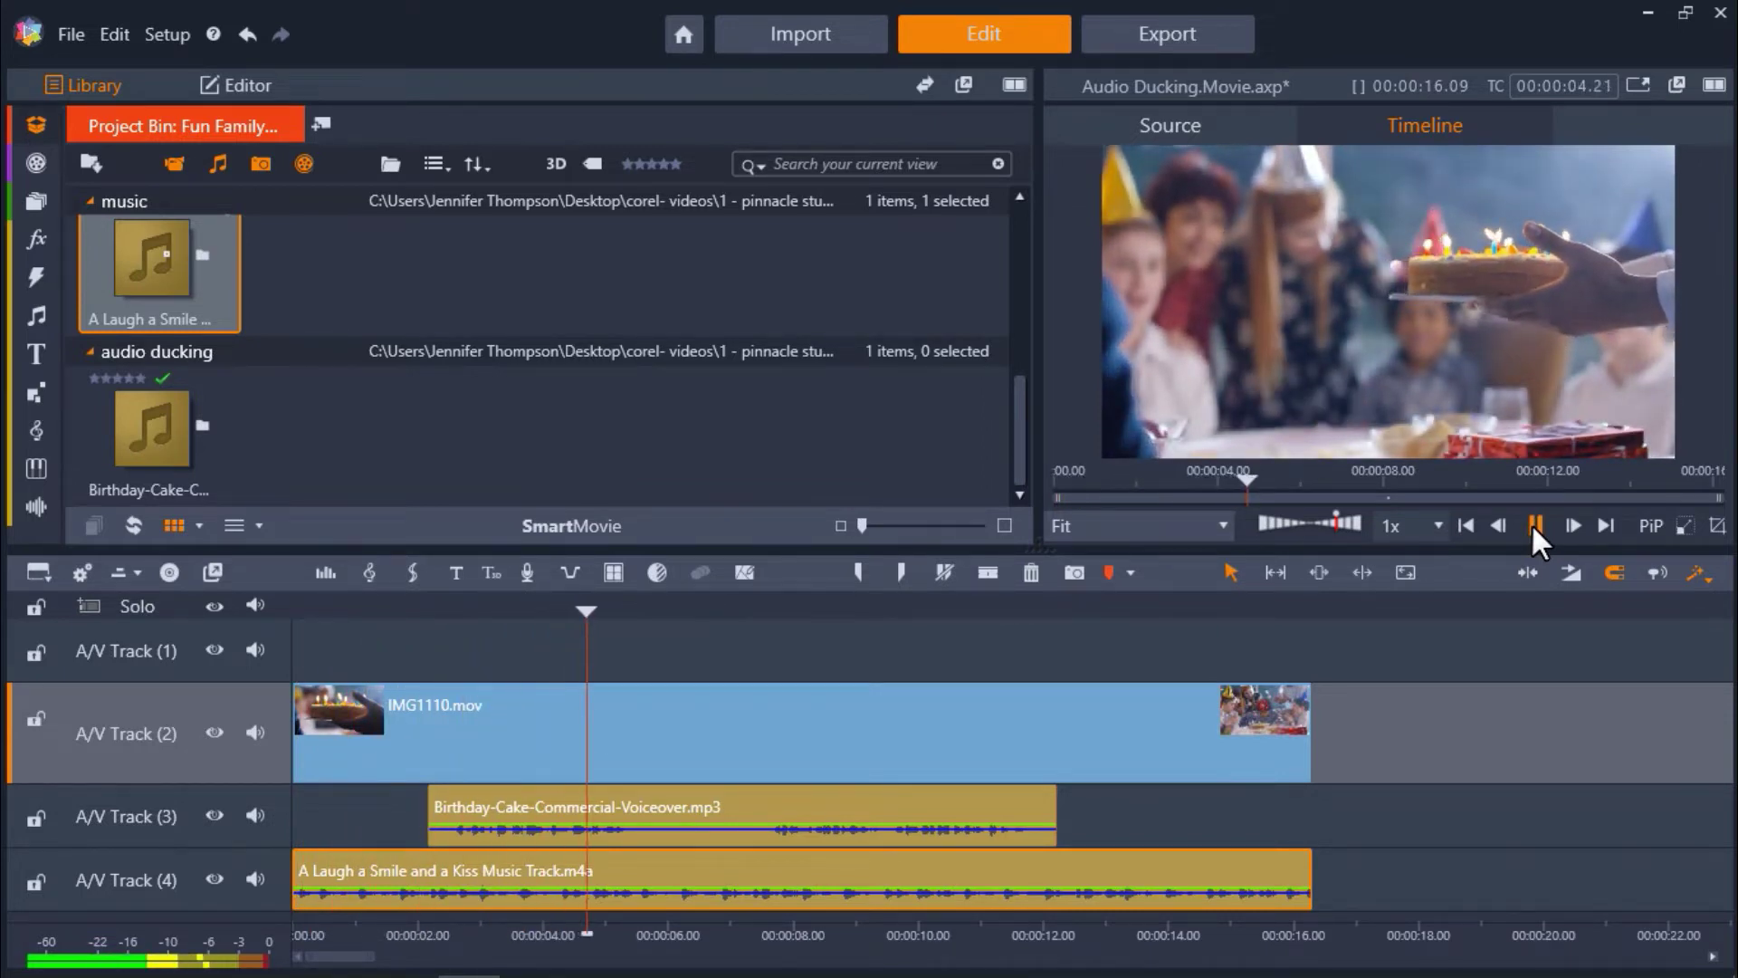
left_click(1532, 532)
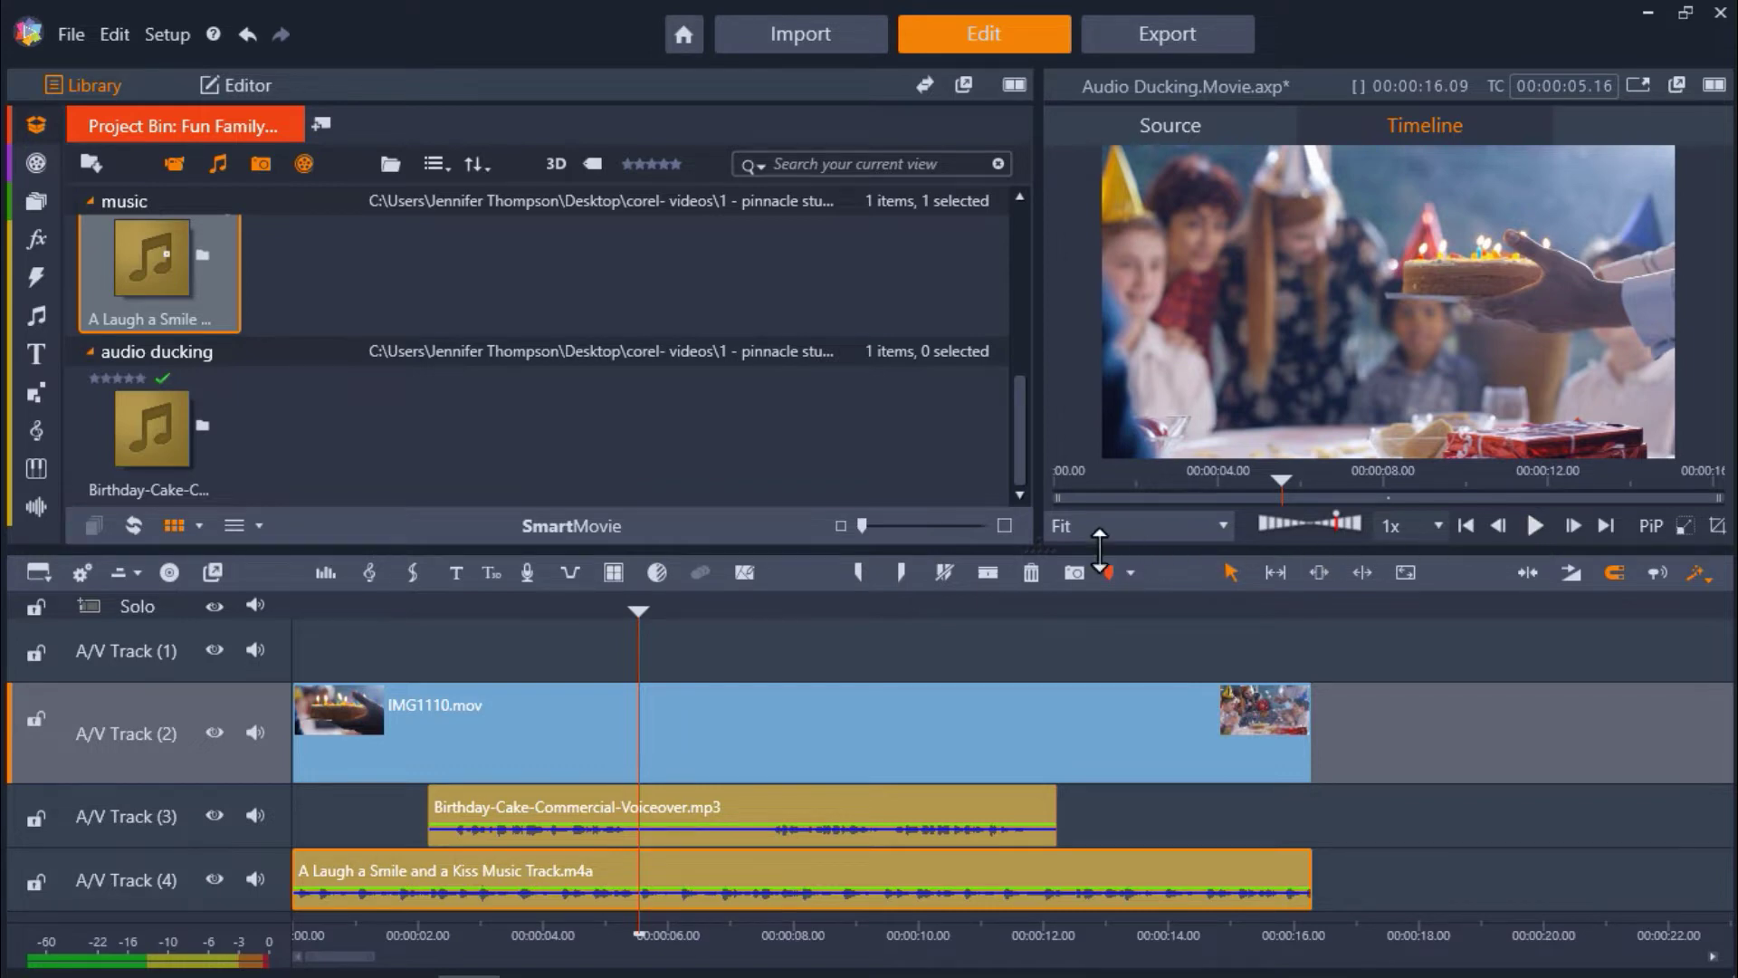
Set up Audio Ducking keyed to master A/V Track (3), with level 70 and threshold 5
left_click(570, 573)
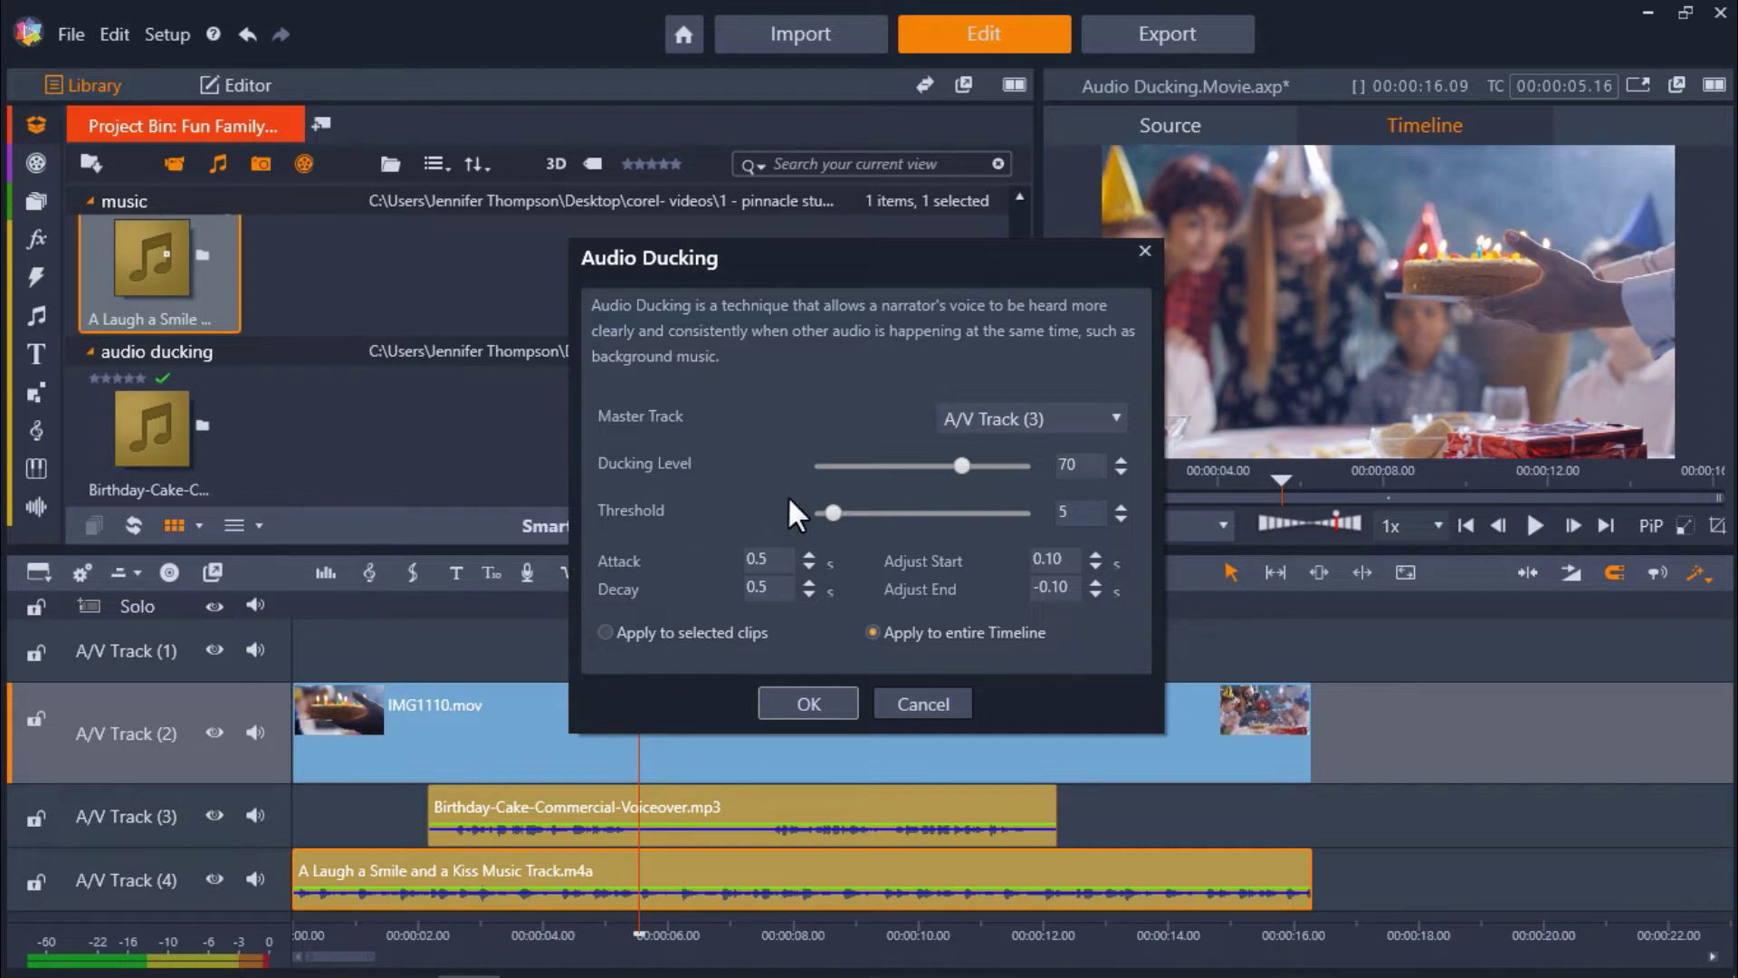
left_click(995, 422)
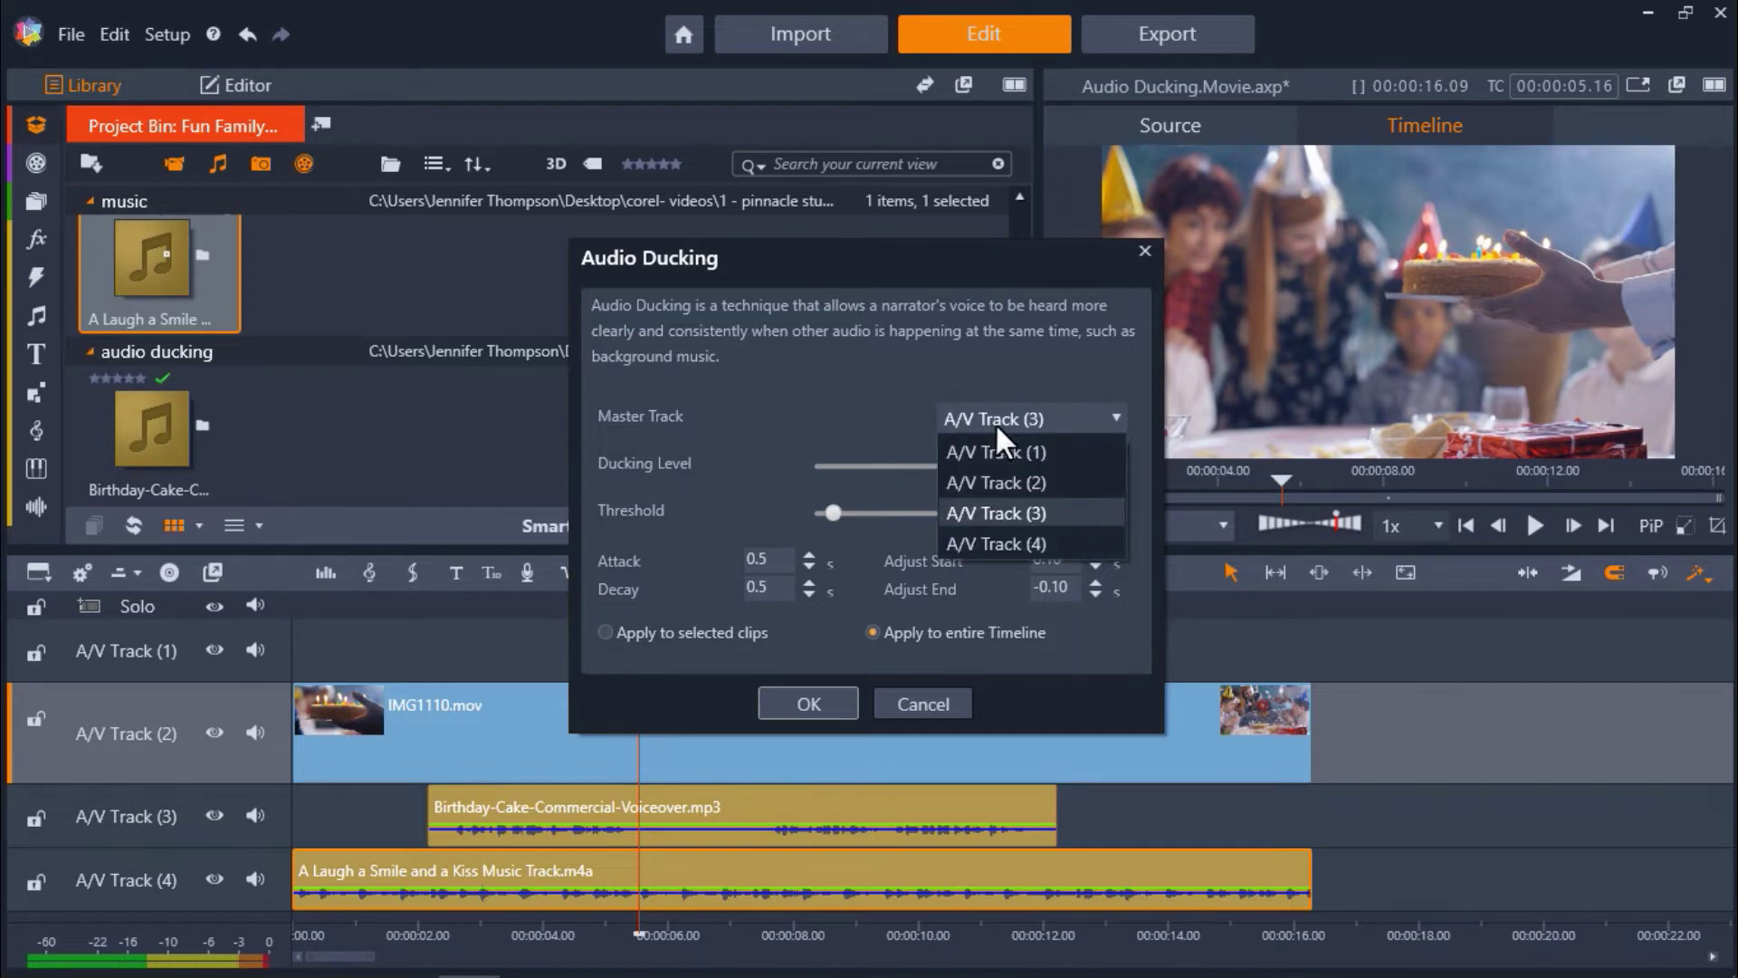
left_click(975, 513)
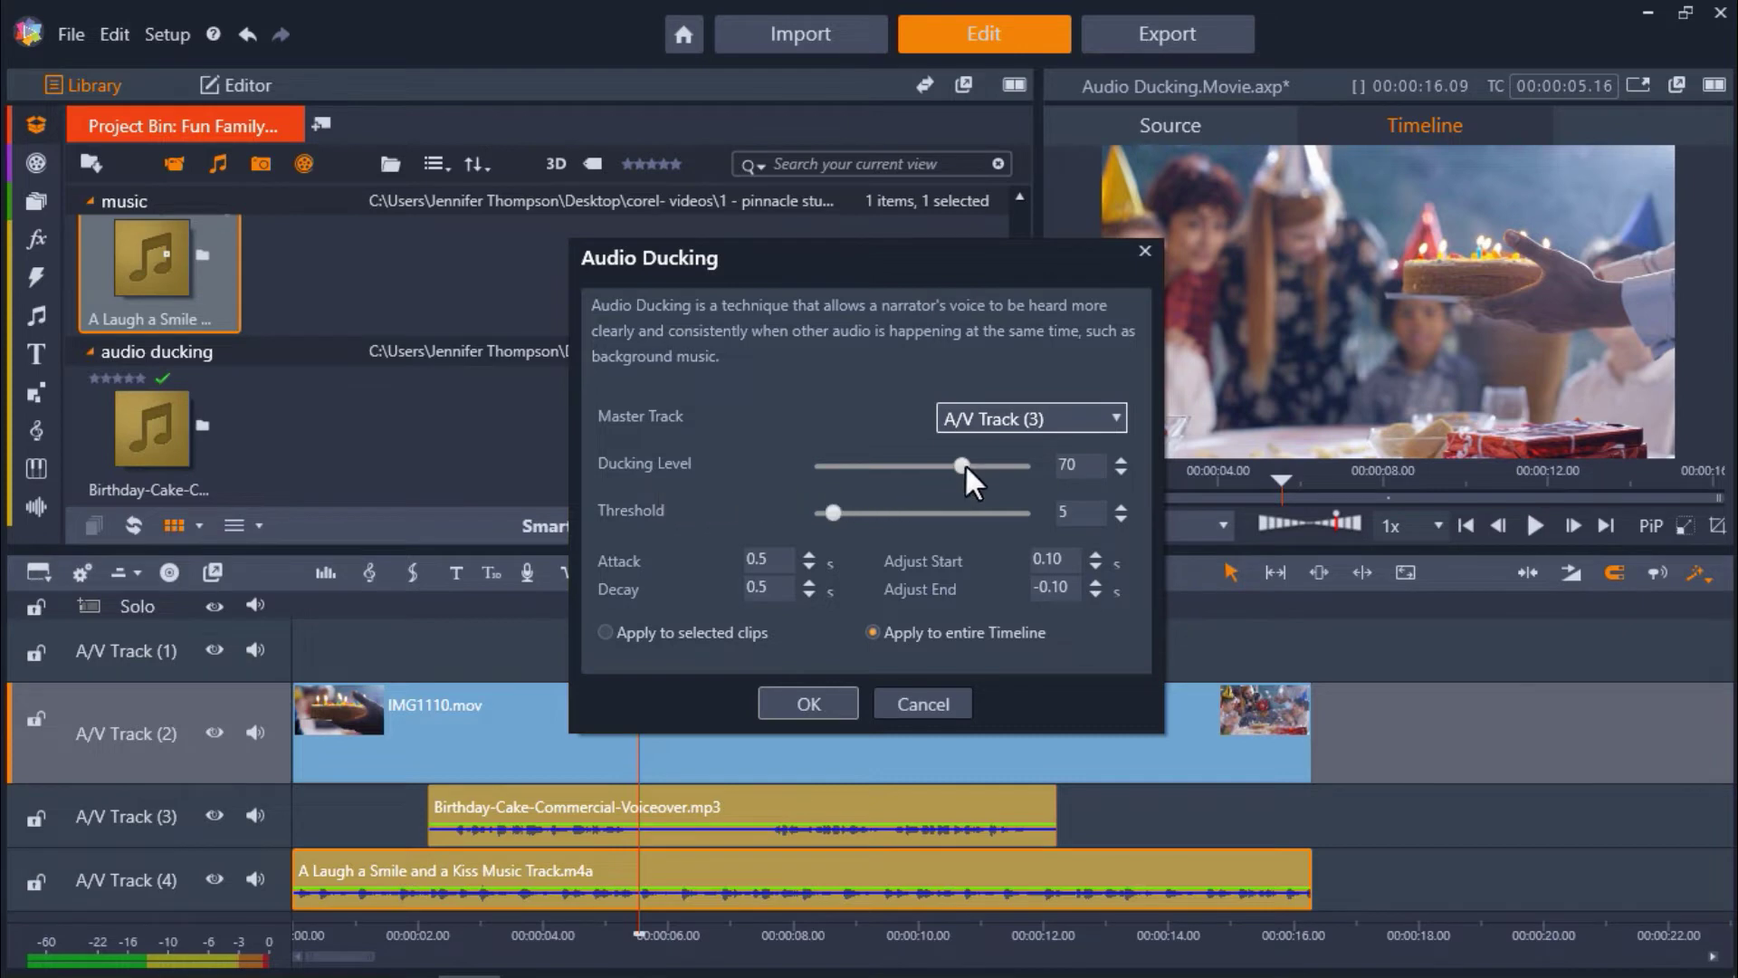
left_click_drag(965, 462, 1042, 463)
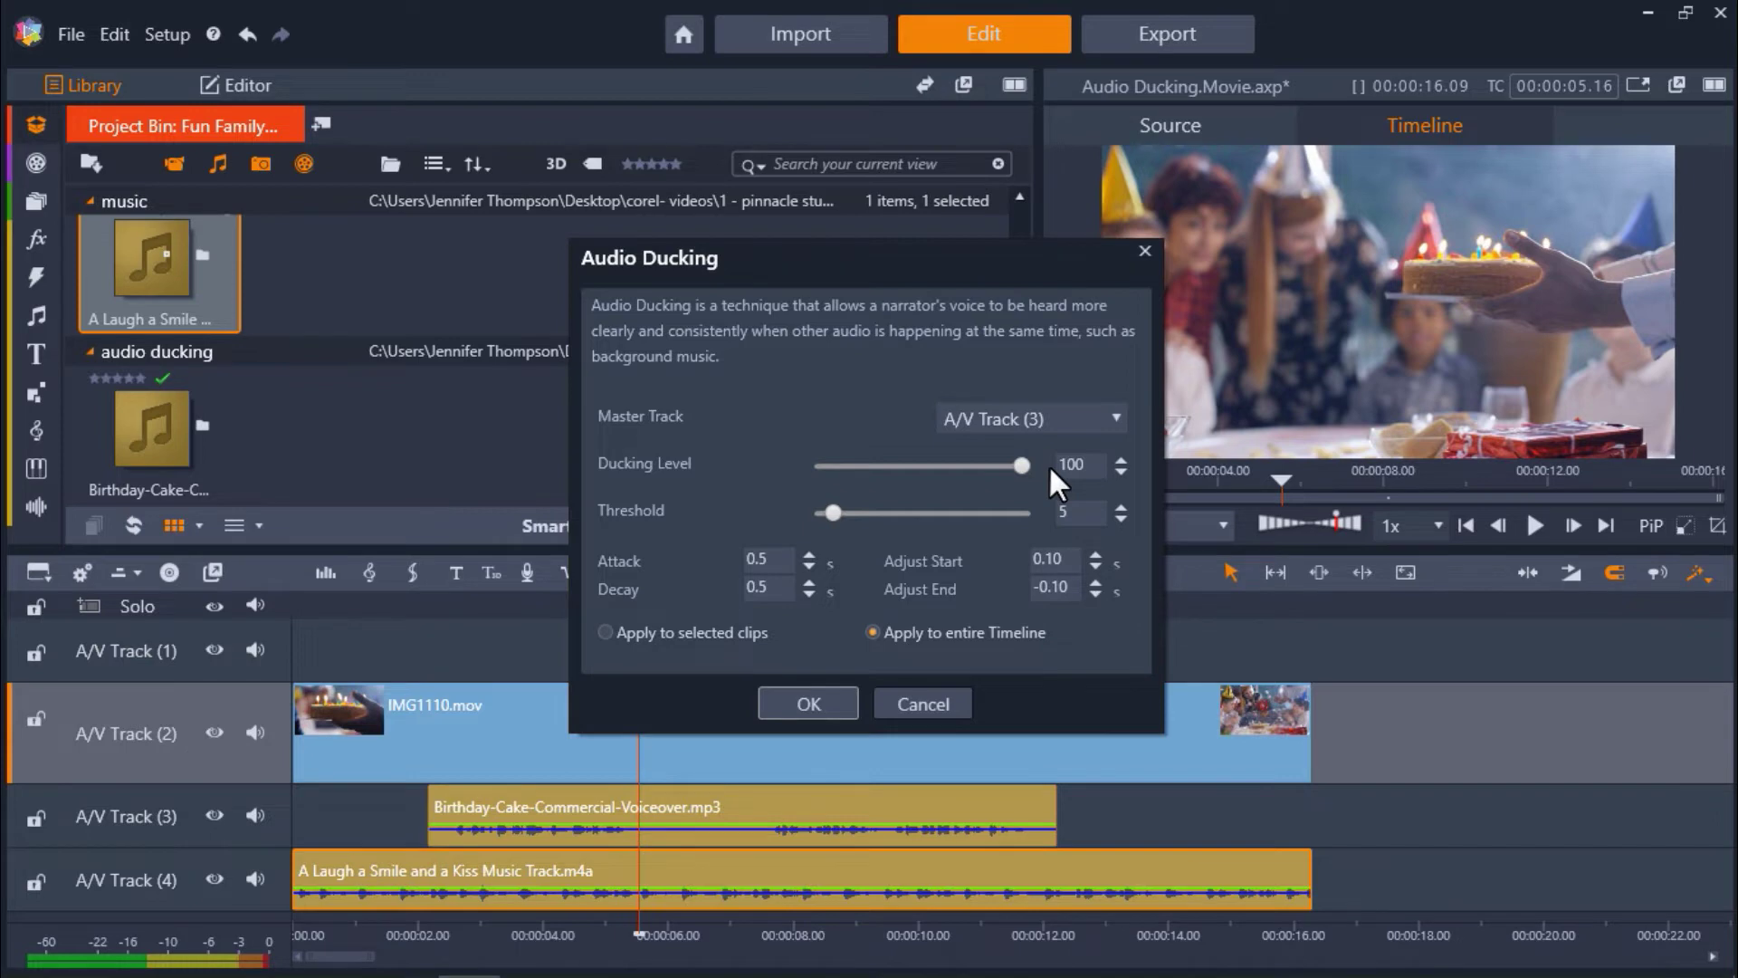
left_click_drag(1092, 465, 1066, 465)
type("70")
left_click(641, 633)
left_click(892, 628)
Apply the ducking so the Track 4 music gets volume dips under the voiceover
left_click(808, 694)
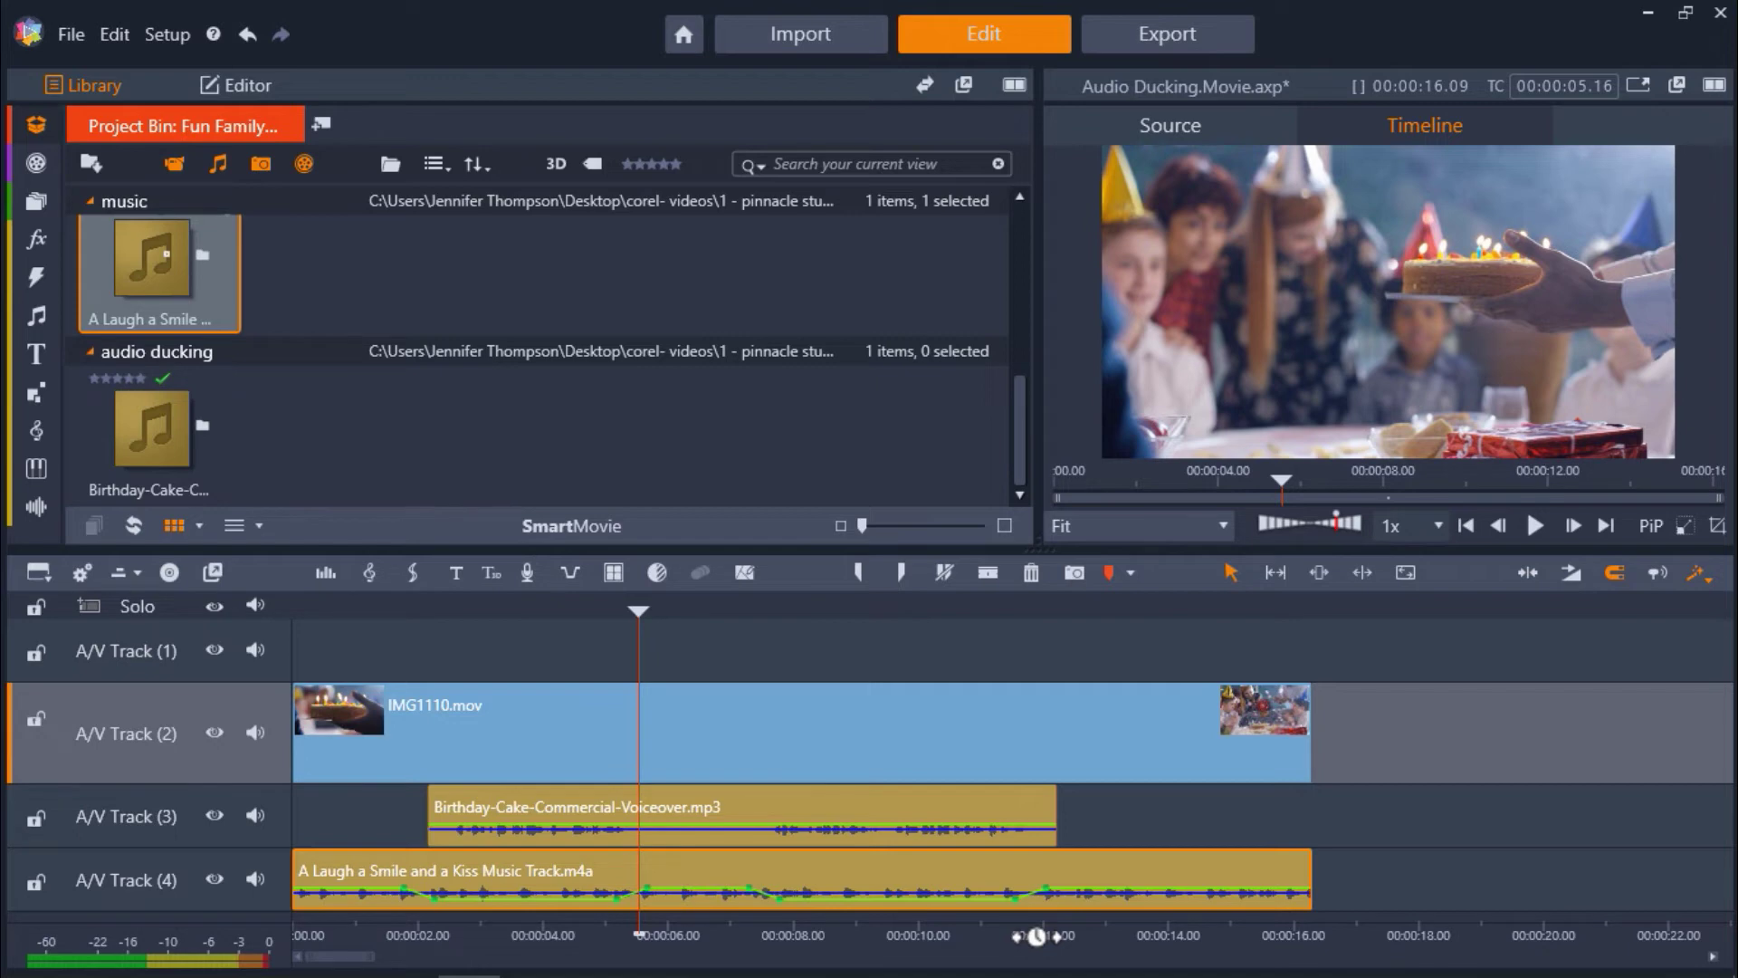
In the Audio Mixer, move an early Track 4 volume keyframe earlier and a later one later
left_click(320, 574)
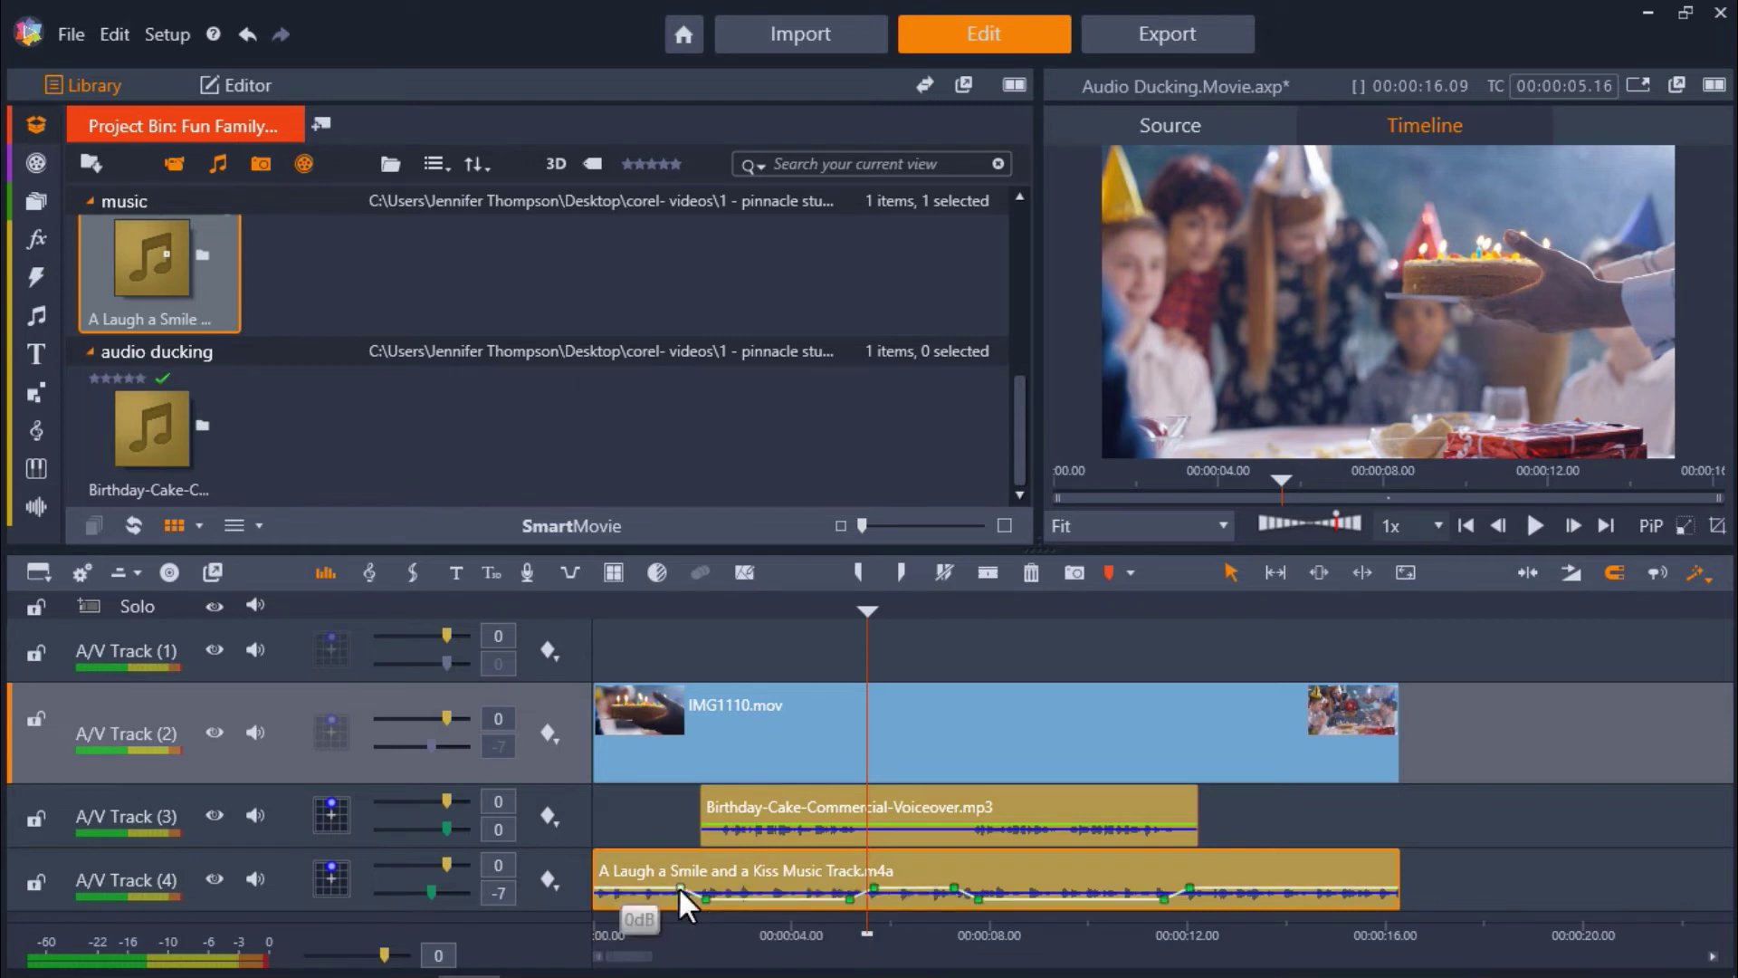
left_click_drag(679, 889, 607, 890)
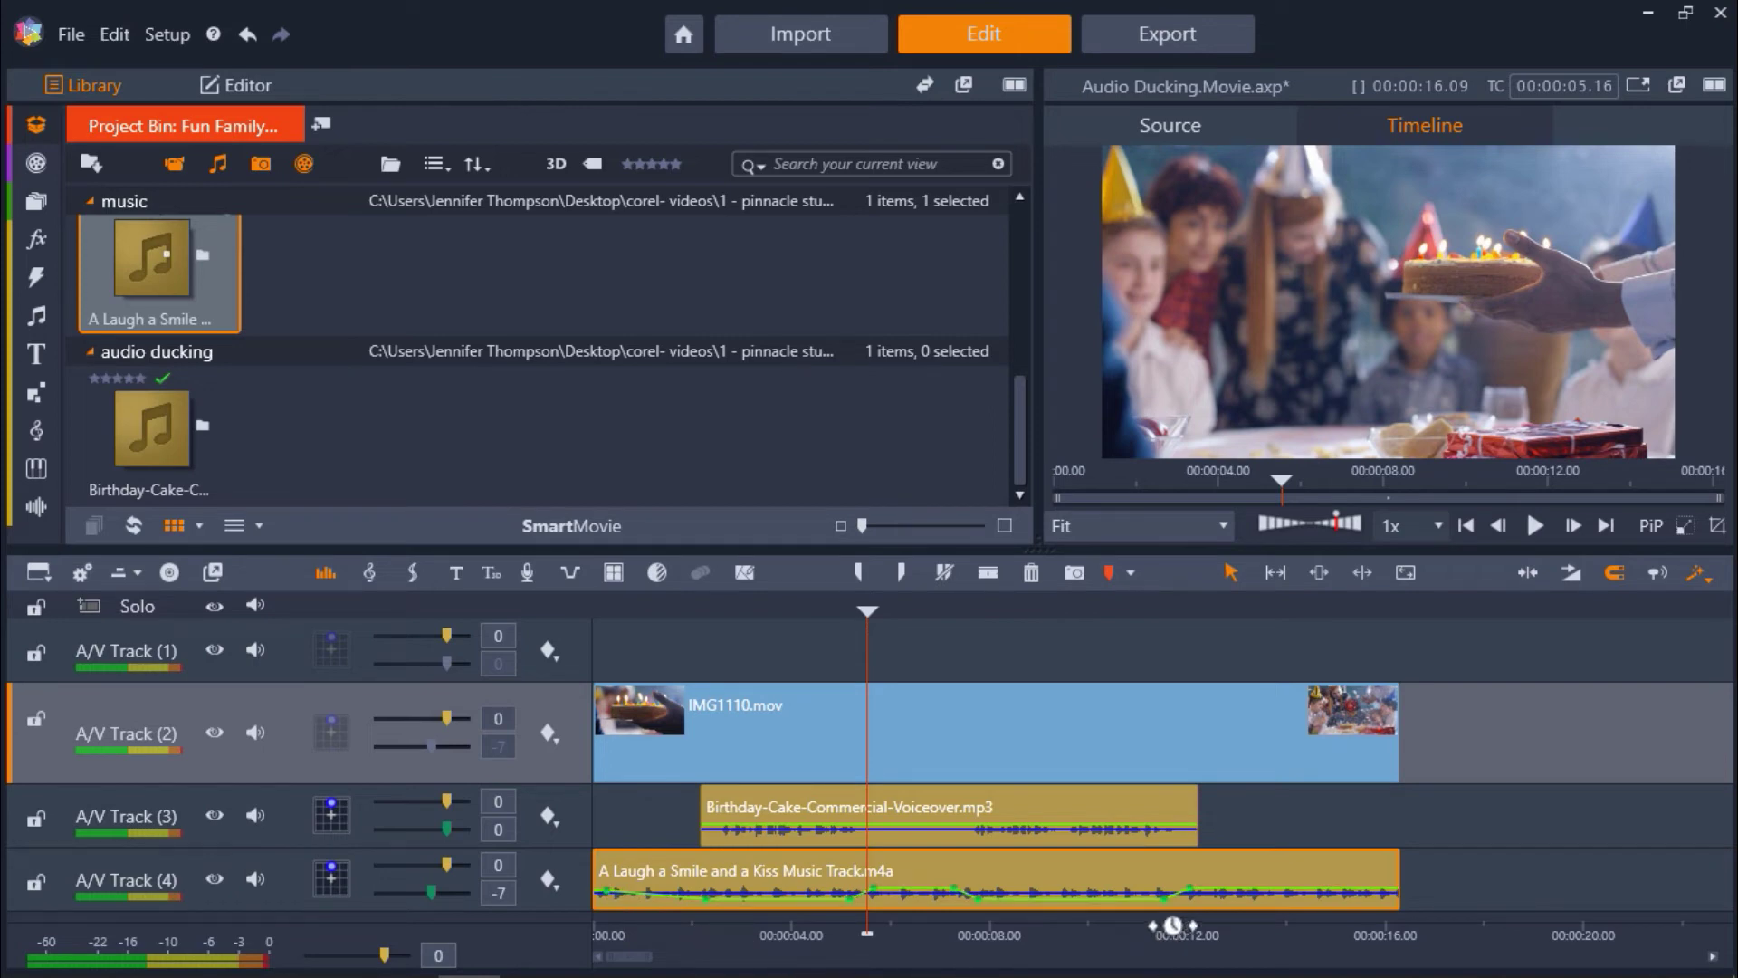
left_click_drag(1191, 887, 1246, 889)
Rewind the playhead to the start of the timeline at 0:00
left_click_drag(871, 632, 596, 624)
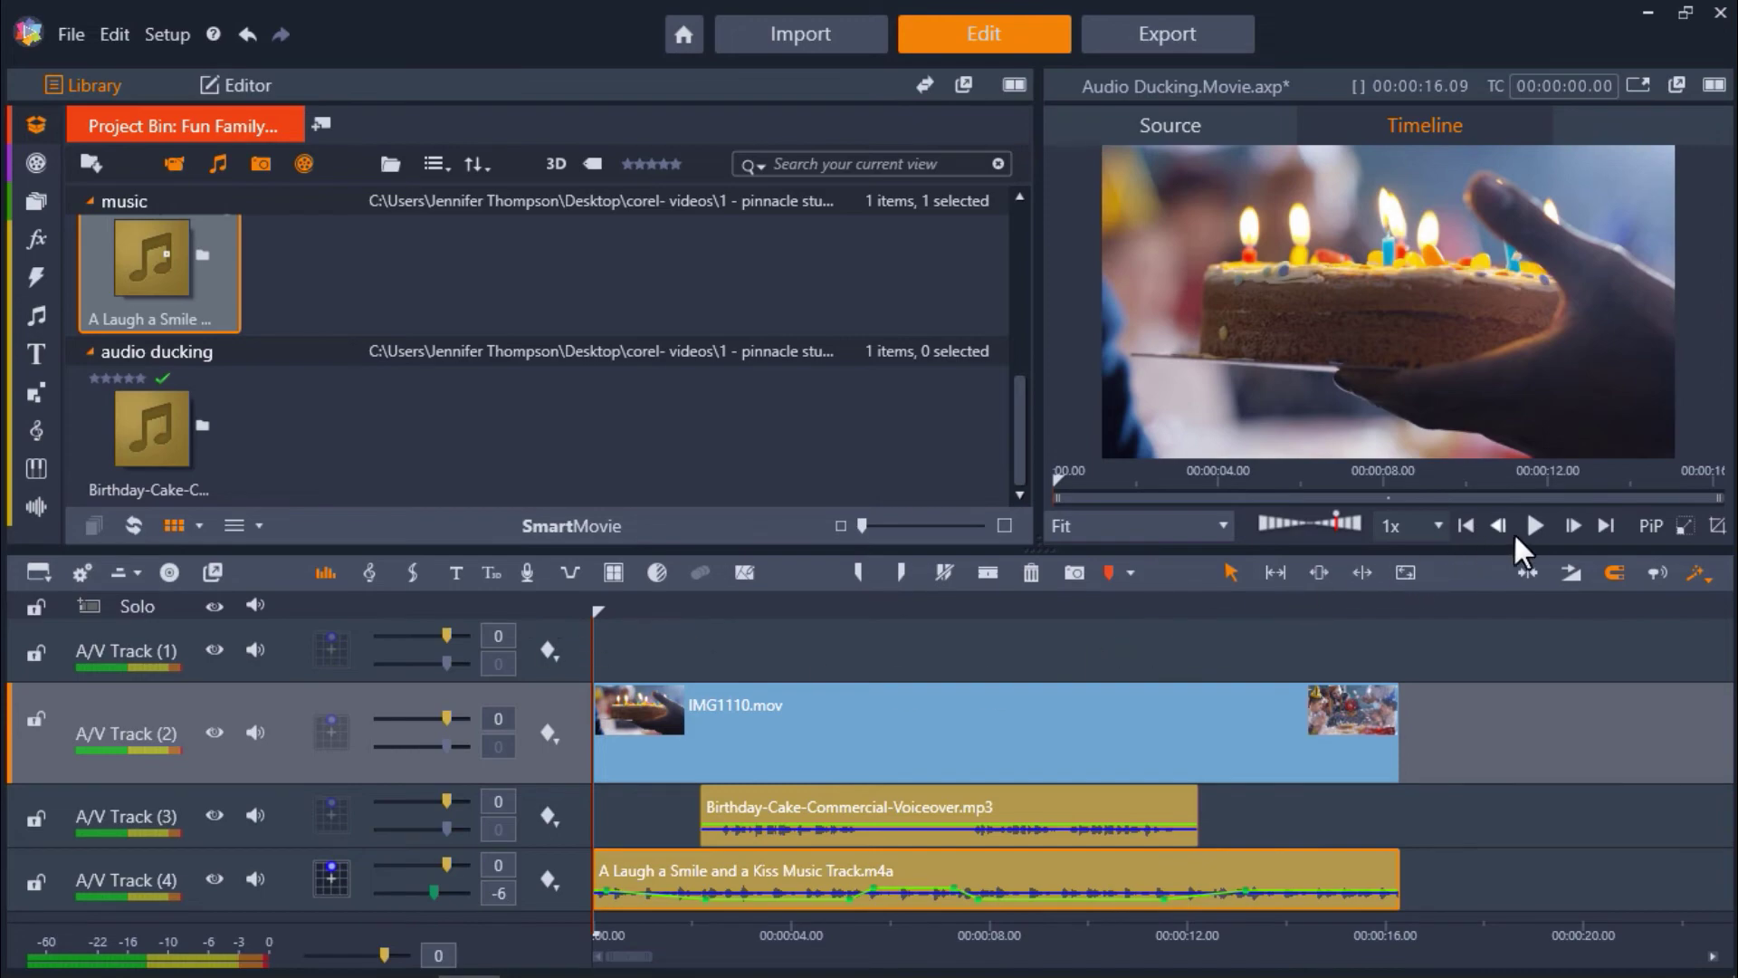